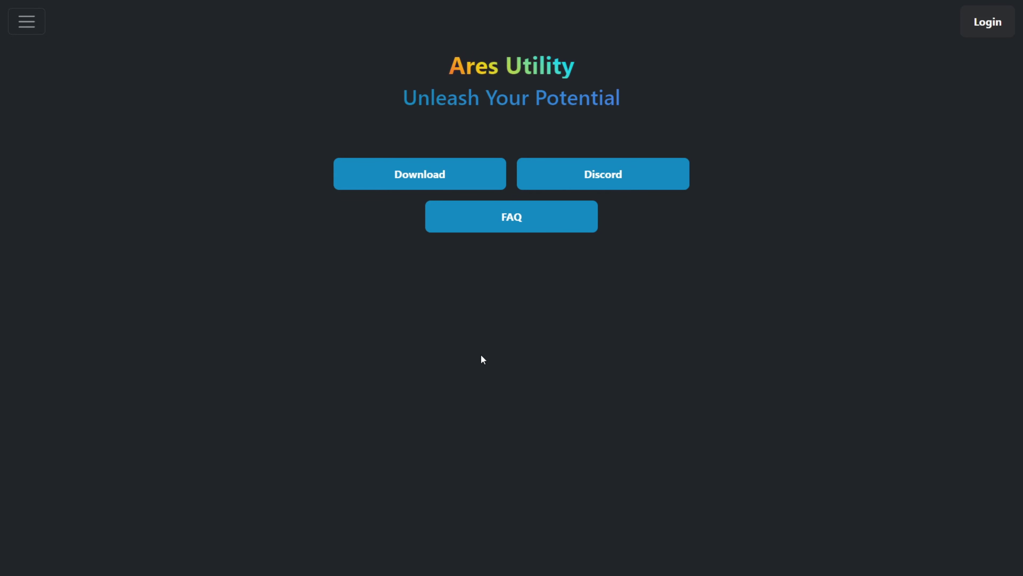
Step: Register a new Ares Utility account and verify it with the emailed code
{"action": "left_click", "coordinate": [446, 174]}
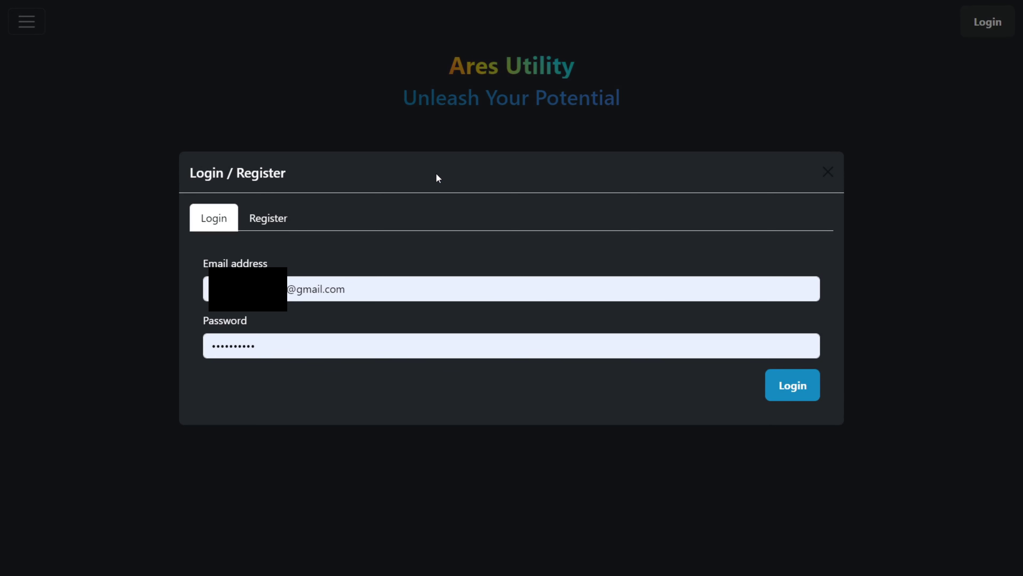
{"action": "left_click", "coordinate": [267, 218]}
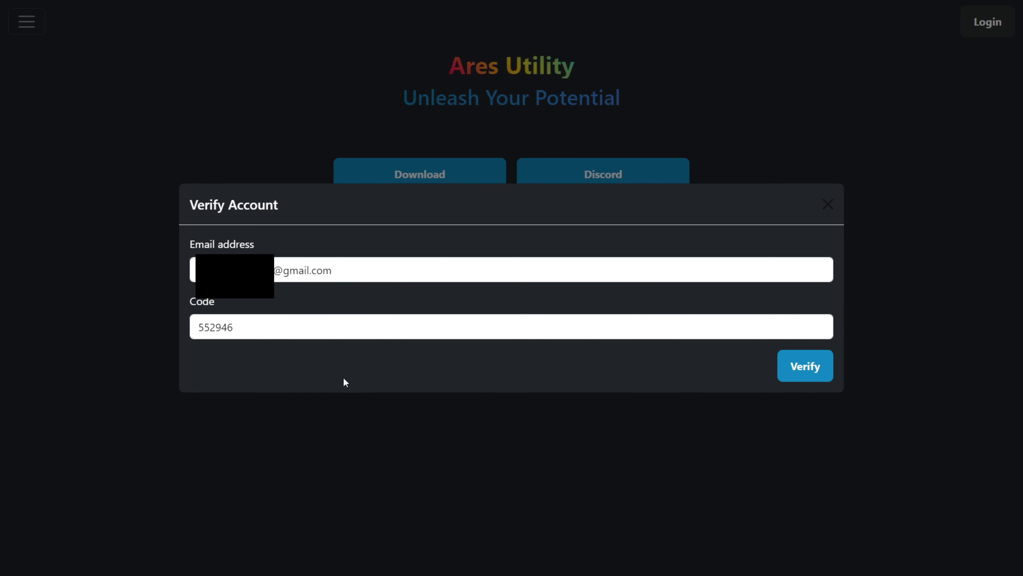
{"action": "left_click", "coordinate": [804, 384]}
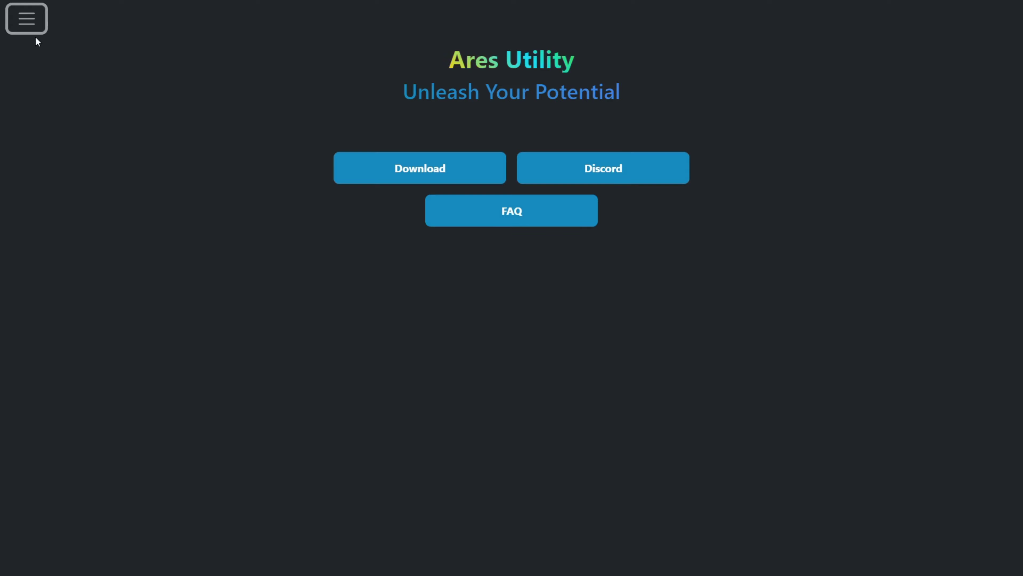
Step: Download the Ares injector from the Ares Utility home page
{"action": "left_click", "coordinate": [31, 24]}
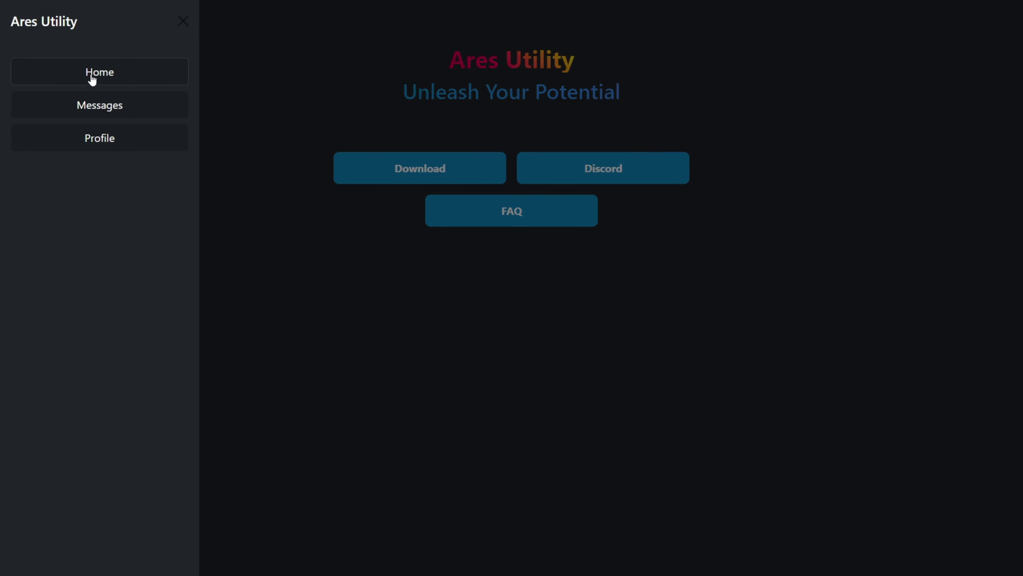
{"action": "left_click", "coordinate": [184, 19]}
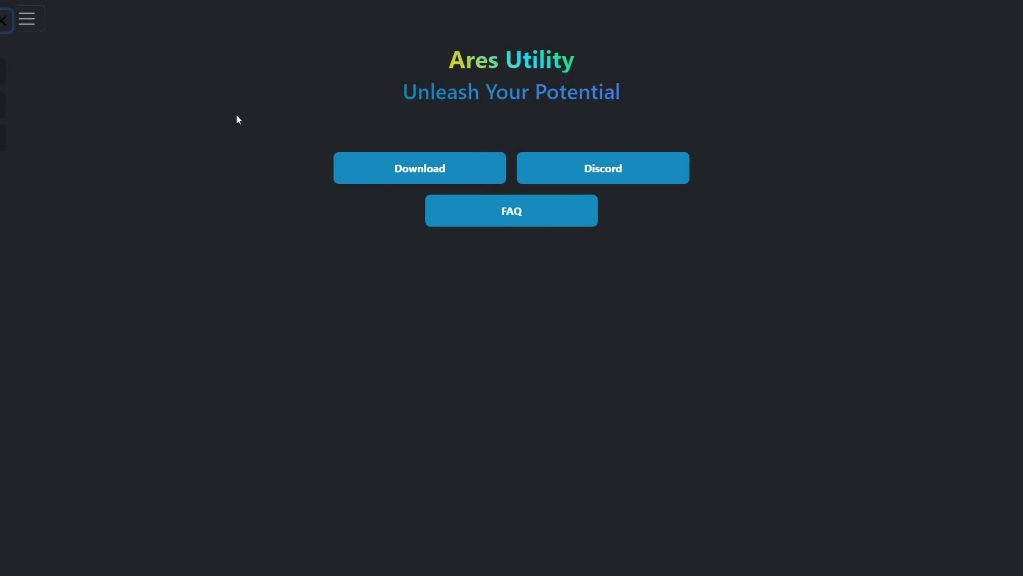
{"action": "left_click", "coordinate": [393, 181]}
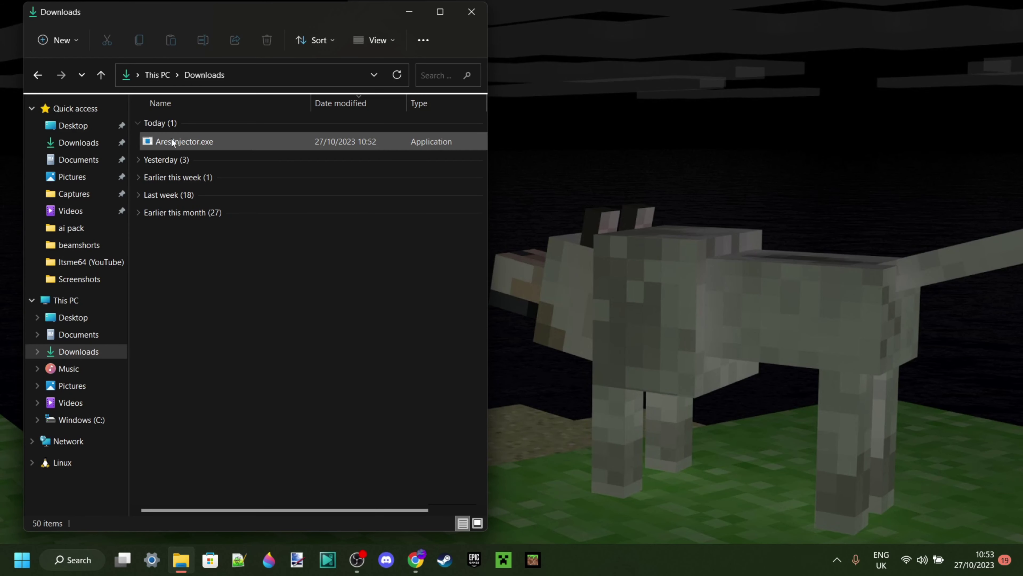
Step: Launch Ares.Injector.exe from Downloads and expand the SmartScreen warning's details
{"action": "double_click", "coordinate": [193, 141]}
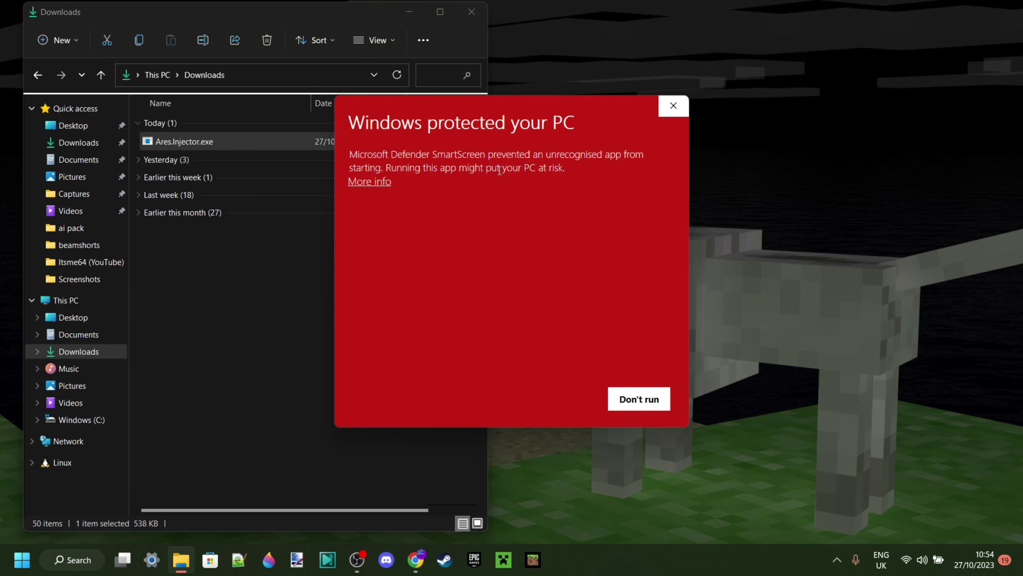
{"action": "left_click", "coordinate": [376, 182]}
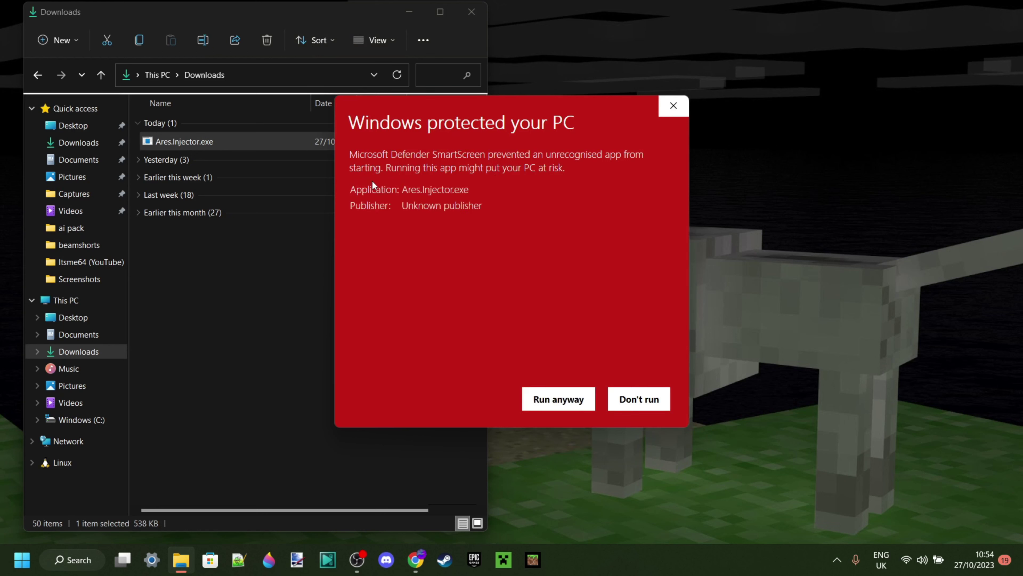
Step: Run the injector anyway and place it beside Minecraft v1.20.40 at its main menu
{"action": "left_click", "coordinate": [560, 401]}
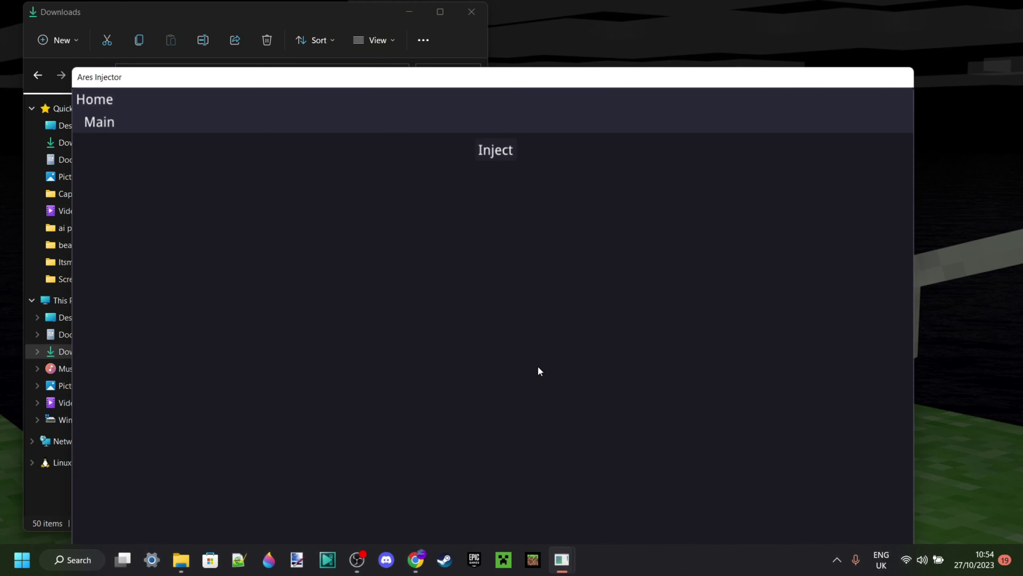
{"action": "left_click_drag", "start_coordinate": [236, 79], "coordinate": [194, 20]}
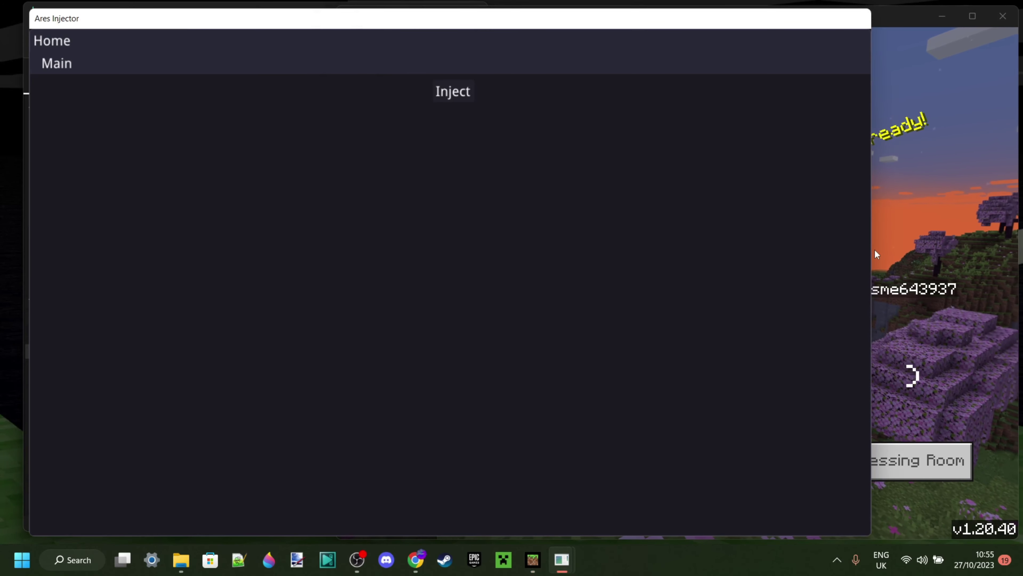
{"action": "left_click", "coordinate": [980, 212]}
{"action": "key", "text": "Return"}
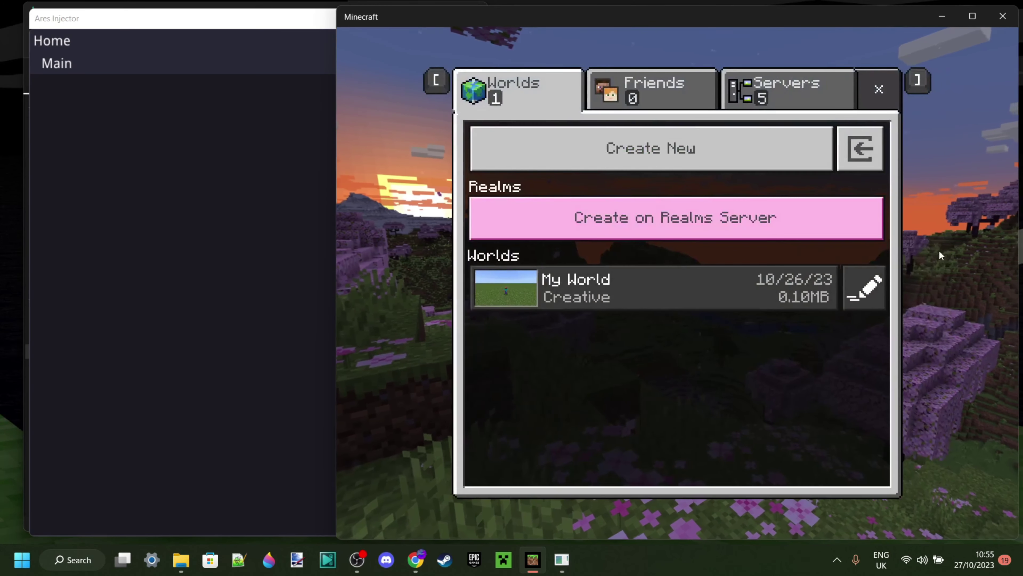
{"action": "key", "text": "Escape"}
{"action": "left_click", "coordinate": [221, 228]}
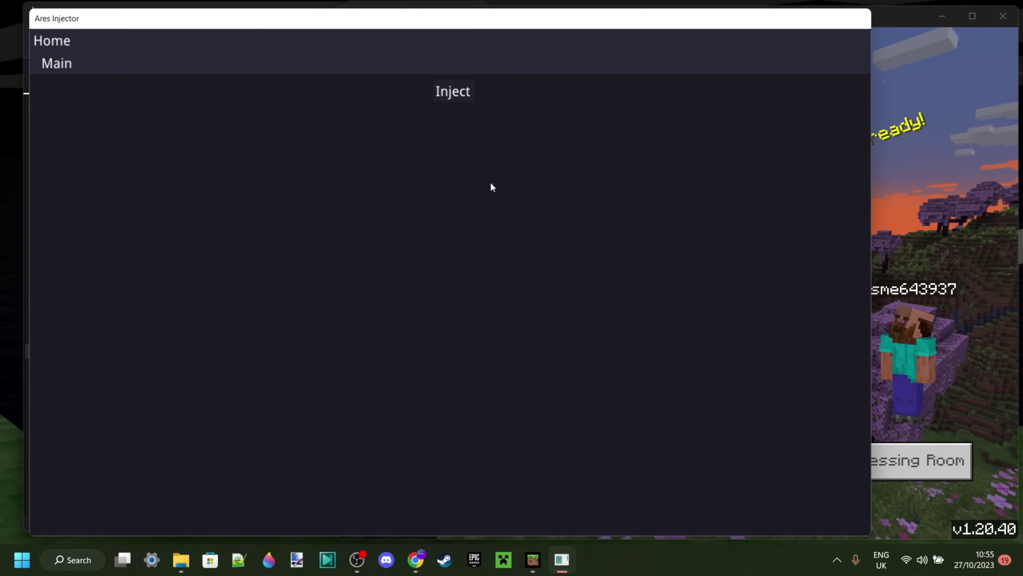
{"action": "left_click", "coordinate": [906, 274]}
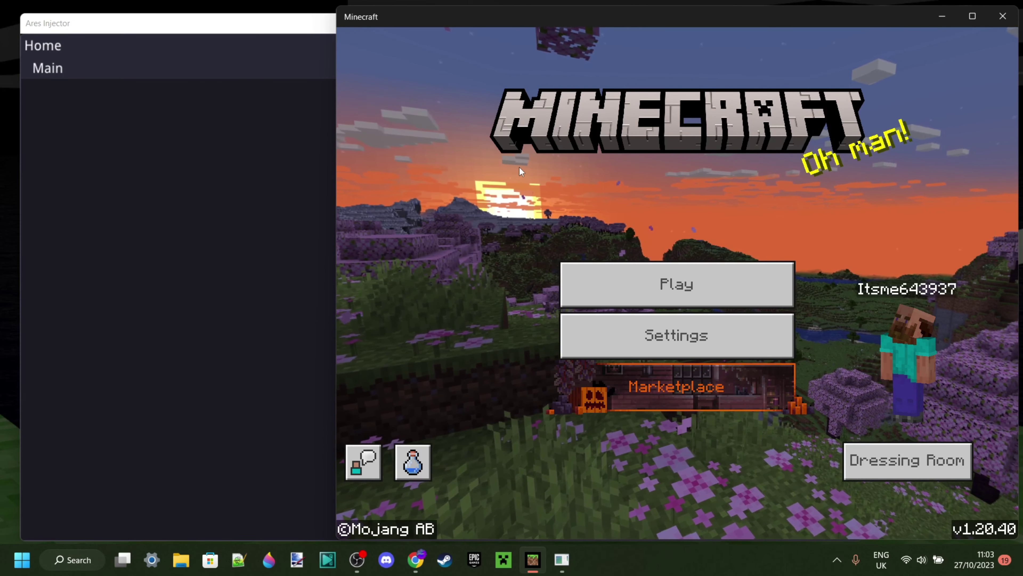
Step: Inject the Ares client into Minecraft and bring up its ClickGui over the title screen
{"action": "left_click", "coordinate": [198, 54]}
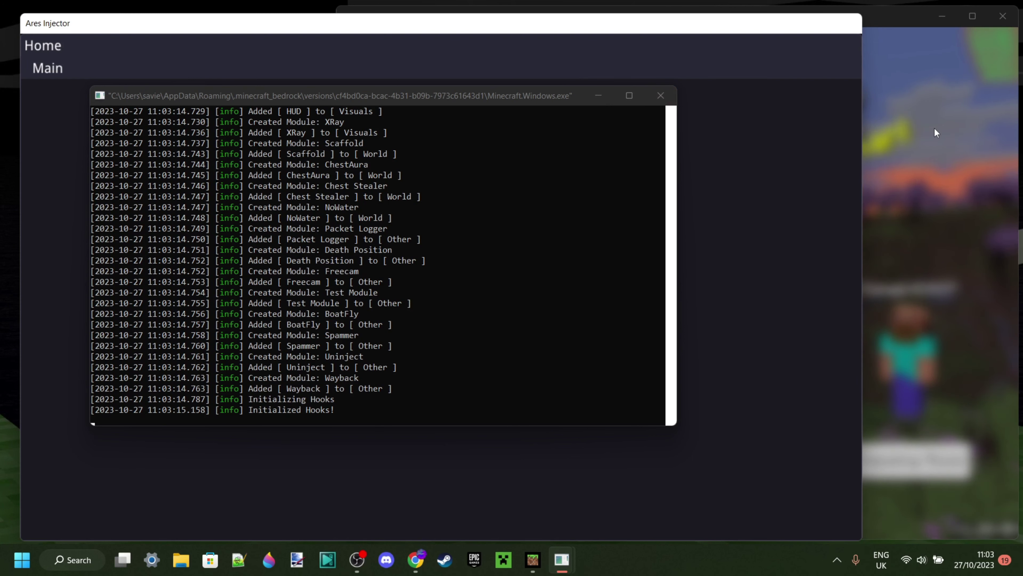
{"action": "left_click", "coordinate": [943, 139]}
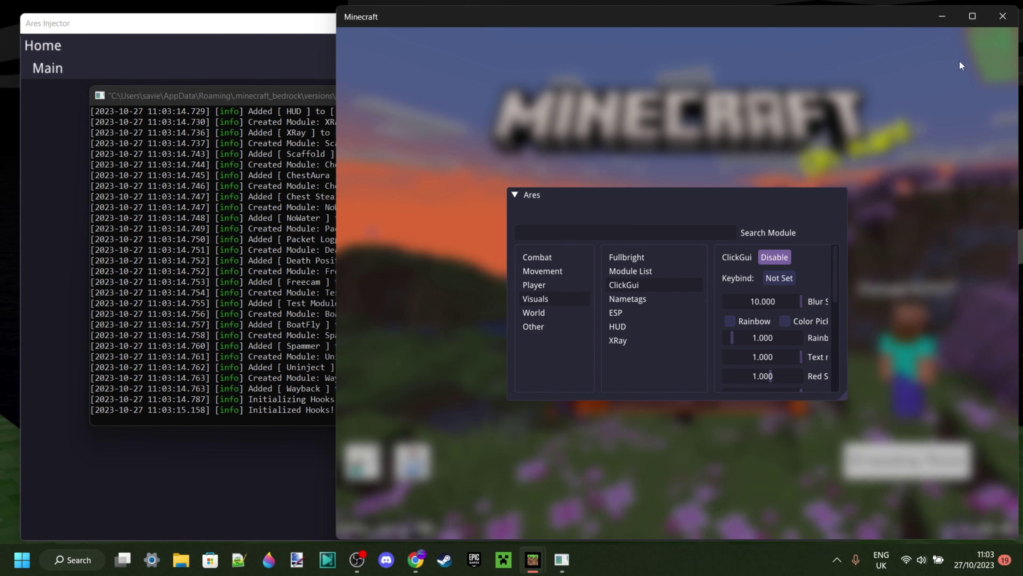
Step: Maximize Minecraft, set the ClickGui keybind to F, and close the Ares menu
{"action": "left_click", "coordinate": [972, 20]}
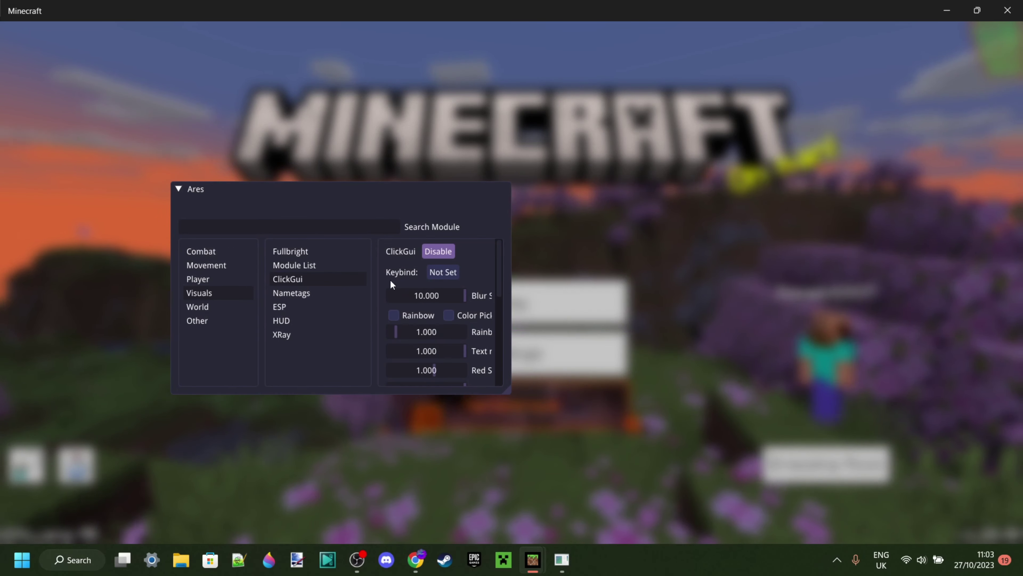
{"action": "left_click", "coordinate": [435, 273]}
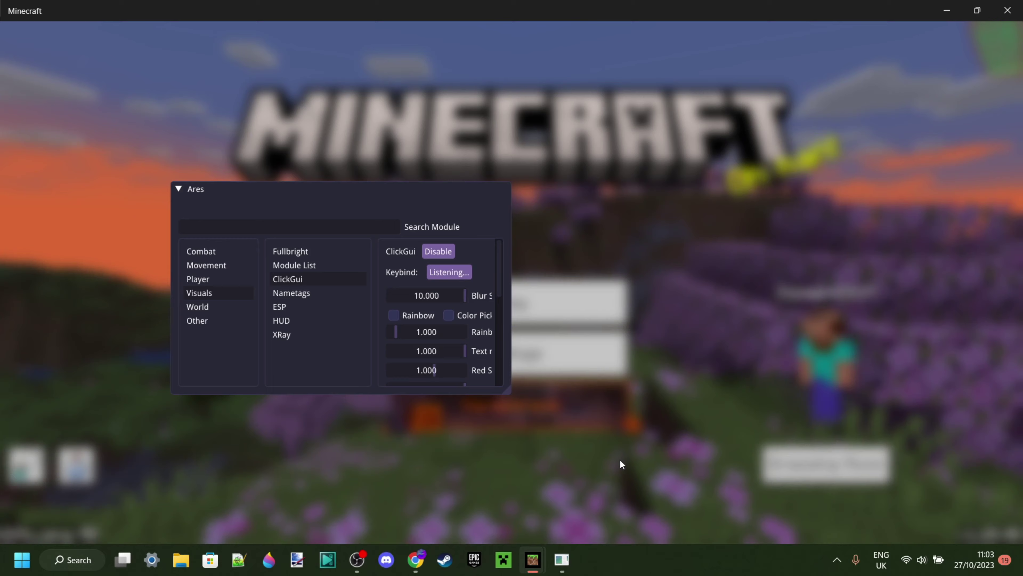
{"action": "key", "text": "f"}
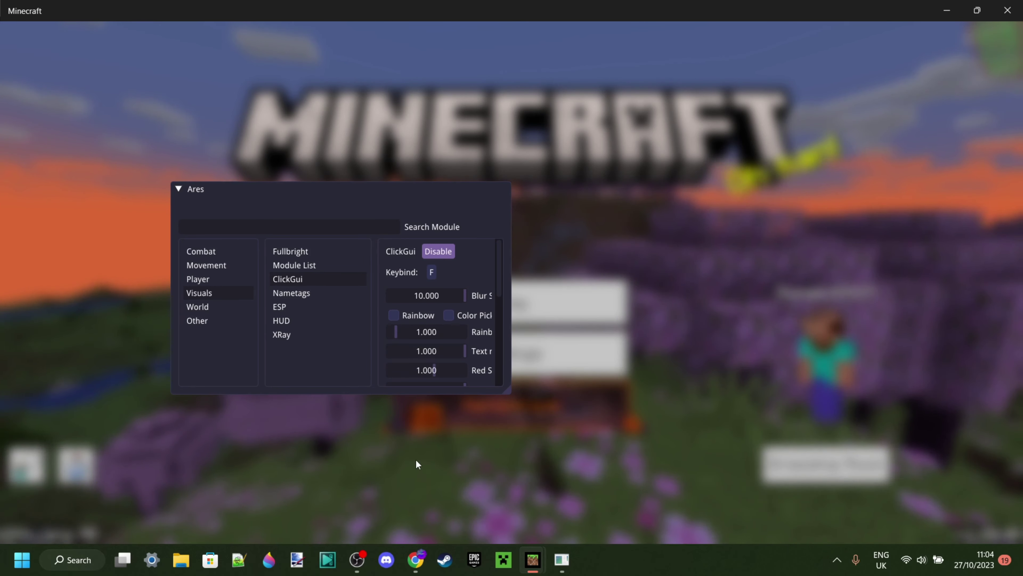
{"action": "key", "text": "f"}
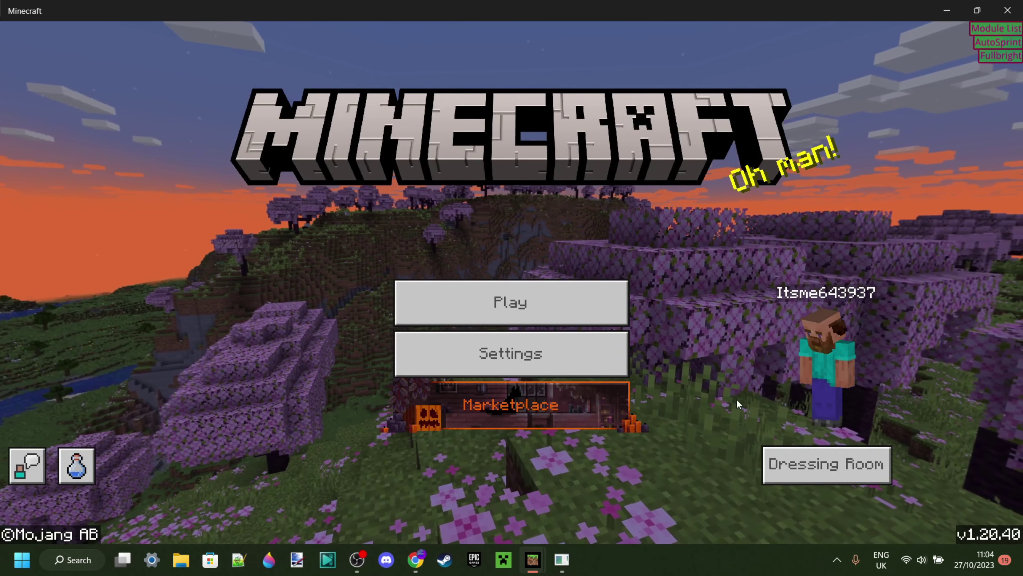
Step: Load the creative world My World from the Worlds list
{"action": "left_click", "coordinate": [560, 290]}
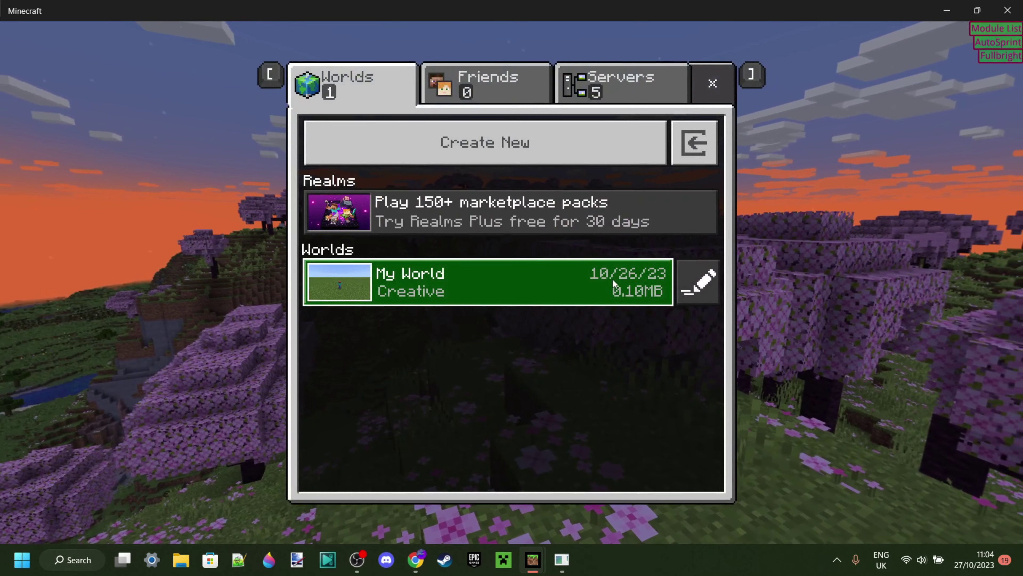
{"action": "left_click", "coordinate": [612, 279]}
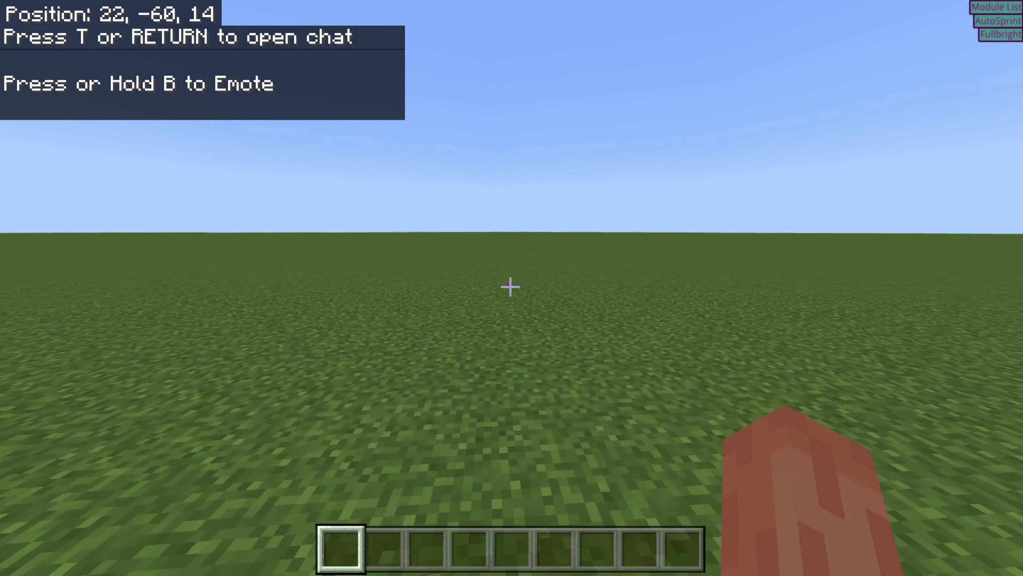
Step: Open the Ares menu in-game and enlarge it so labels like Blur Strength display fully
{"action": "key", "text": "f"}
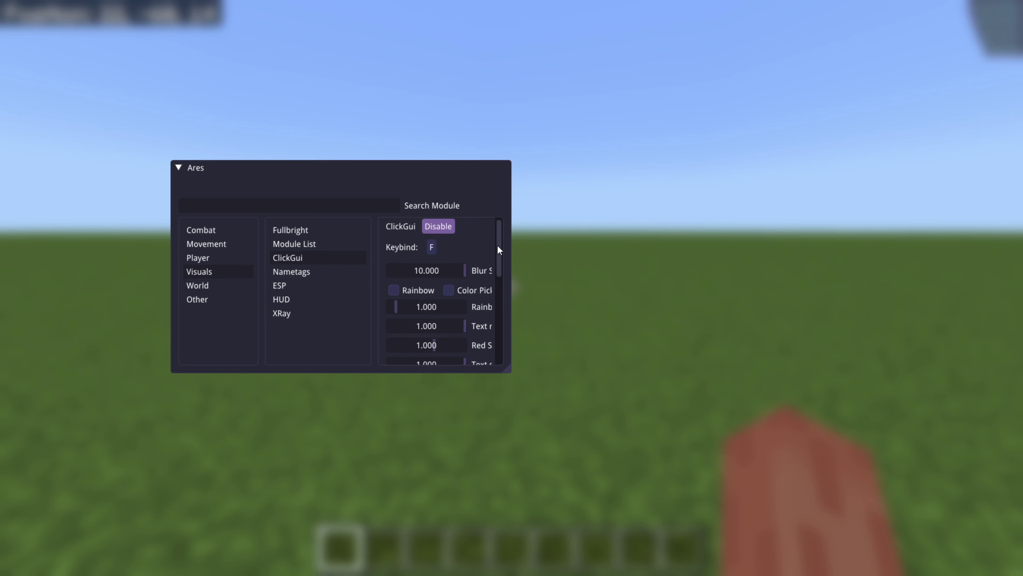
{"action": "mouse_move", "coordinate": [498, 249]}
{"action": "left_mouse_down"}
{"action": "mouse_move", "coordinate": [497, 329]}
{"action": "mouse_move", "coordinate": [489, 251]}
{"action": "left_mouse_up"}
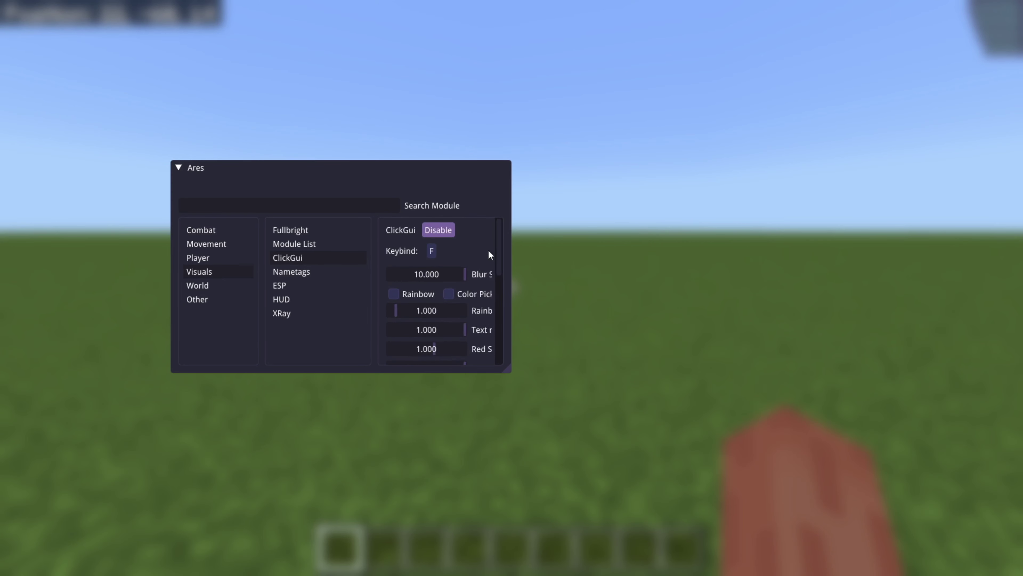
{"action": "left_click_drag", "start_coordinate": [509, 371], "coordinate": [748, 464]}
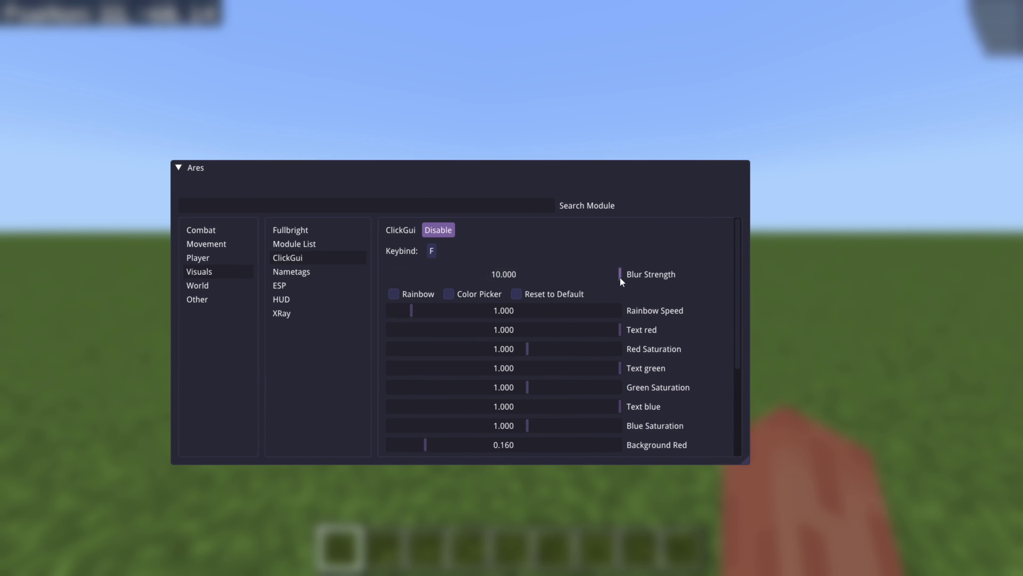
{"action": "left_click_drag", "start_coordinate": [619, 277], "coordinate": [685, 269]}
{"action": "left_click_drag", "start_coordinate": [752, 465], "coordinate": [803, 492]}
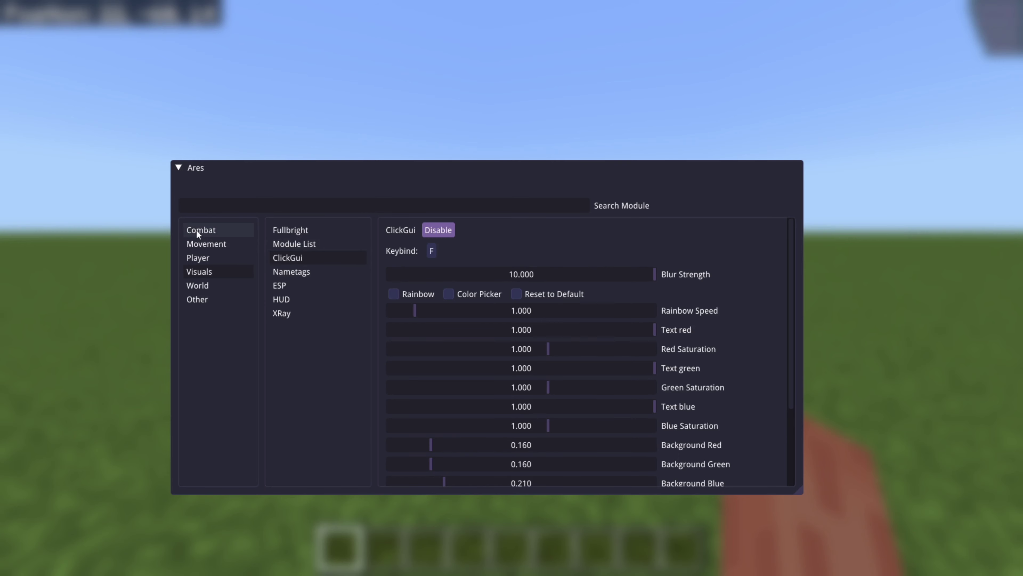
Step: Cycle through the Combat, Movement, Player, Visuals, World and Other categories
{"action": "left_click", "coordinate": [207, 230]}
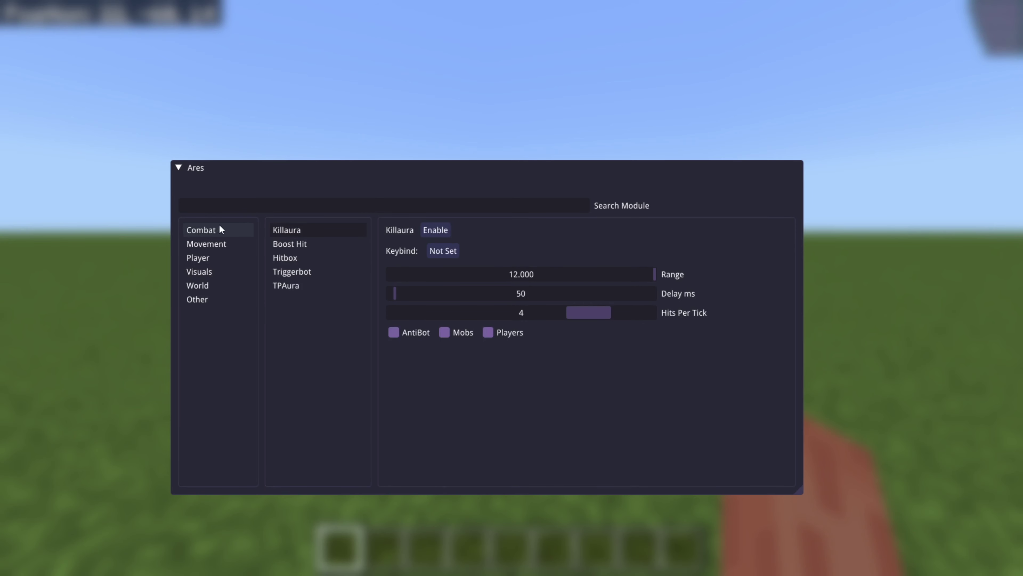
{"action": "left_click", "coordinate": [217, 243]}
{"action": "left_click", "coordinate": [215, 258]}
{"action": "left_click", "coordinate": [212, 272]}
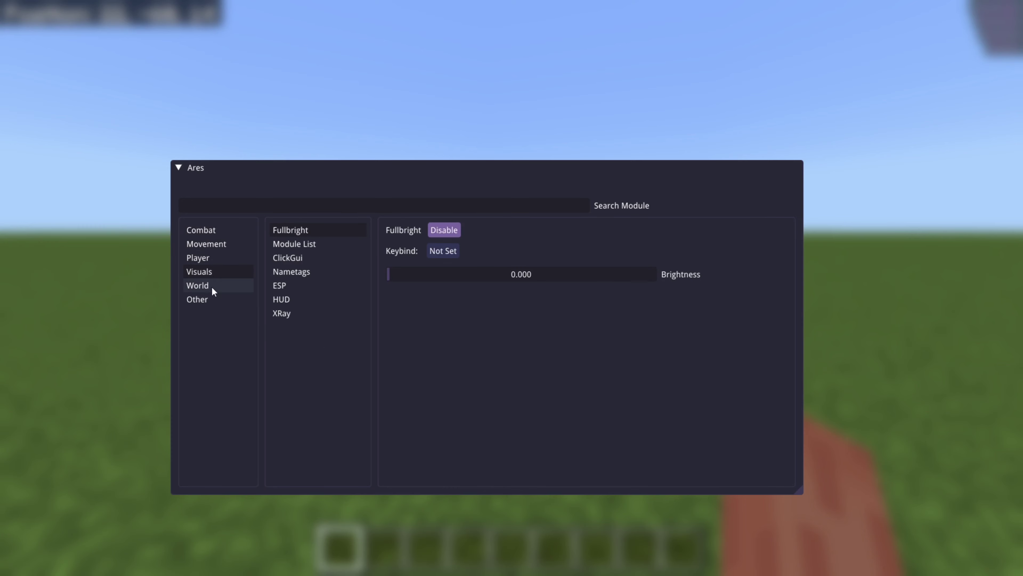
{"action": "left_click", "coordinate": [211, 287]}
{"action": "left_click", "coordinate": [210, 300]}
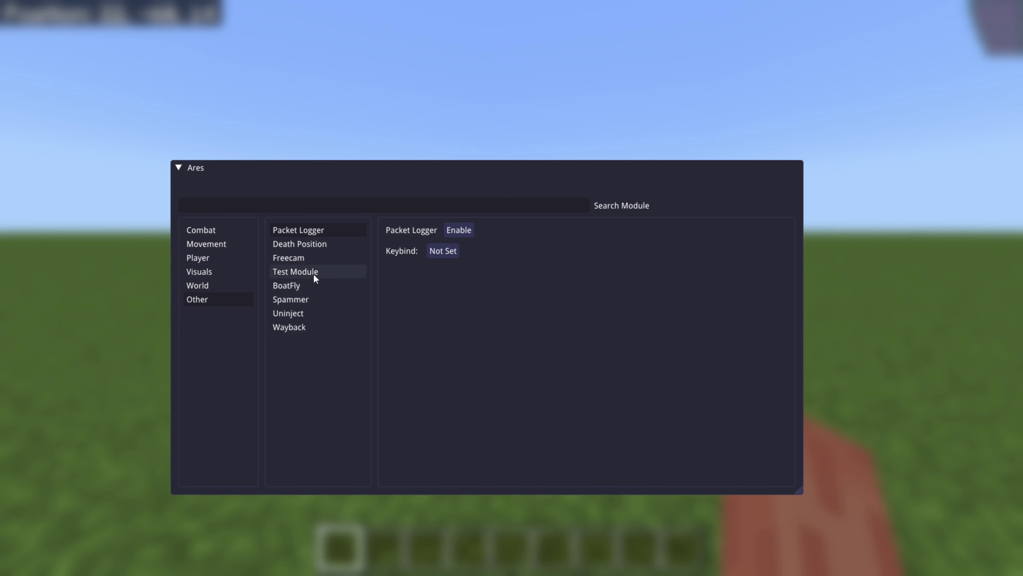
Step: View settings for Death Position, Freecam, Test Module, BoatFly, Spammer, Wayback and Uninject
{"action": "left_click", "coordinate": [307, 243]}
{"action": "left_click", "coordinate": [305, 259]}
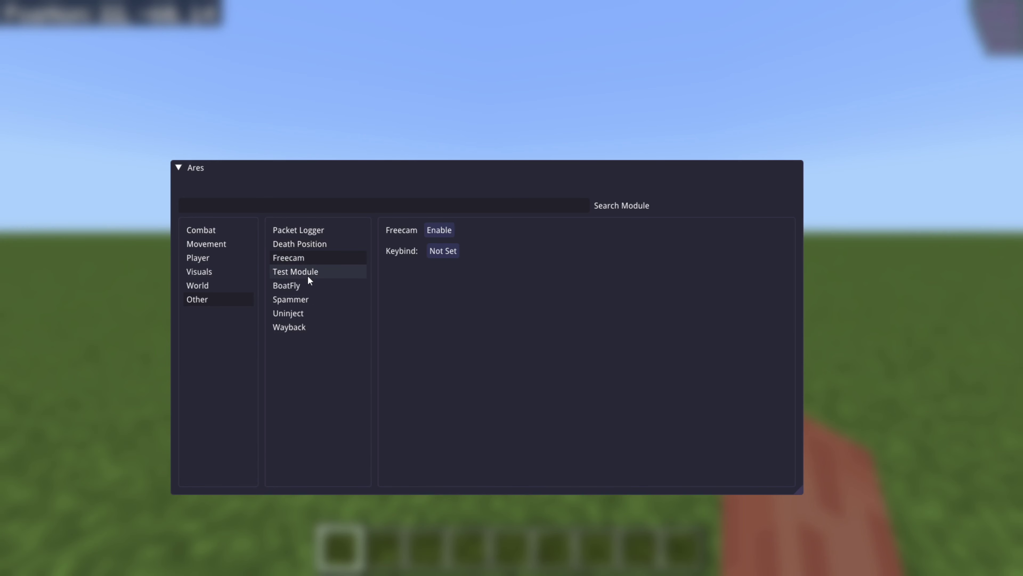
{"action": "left_click", "coordinate": [307, 275]}
{"action": "left_click", "coordinate": [306, 286]}
{"action": "left_click", "coordinate": [305, 301]}
{"action": "left_click", "coordinate": [303, 314]}
{"action": "left_click", "coordinate": [288, 328]}
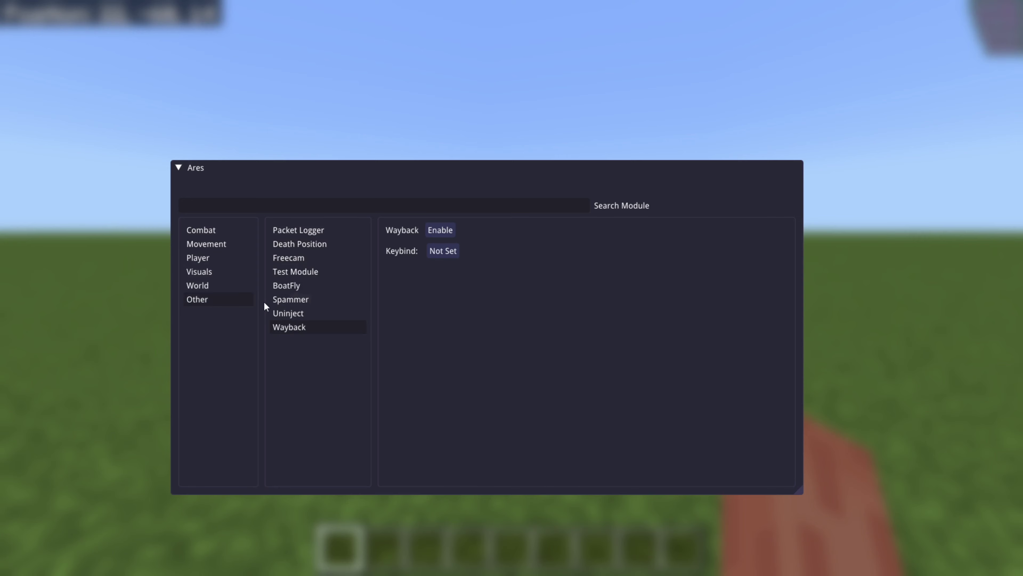
{"action": "left_click", "coordinate": [307, 317]}
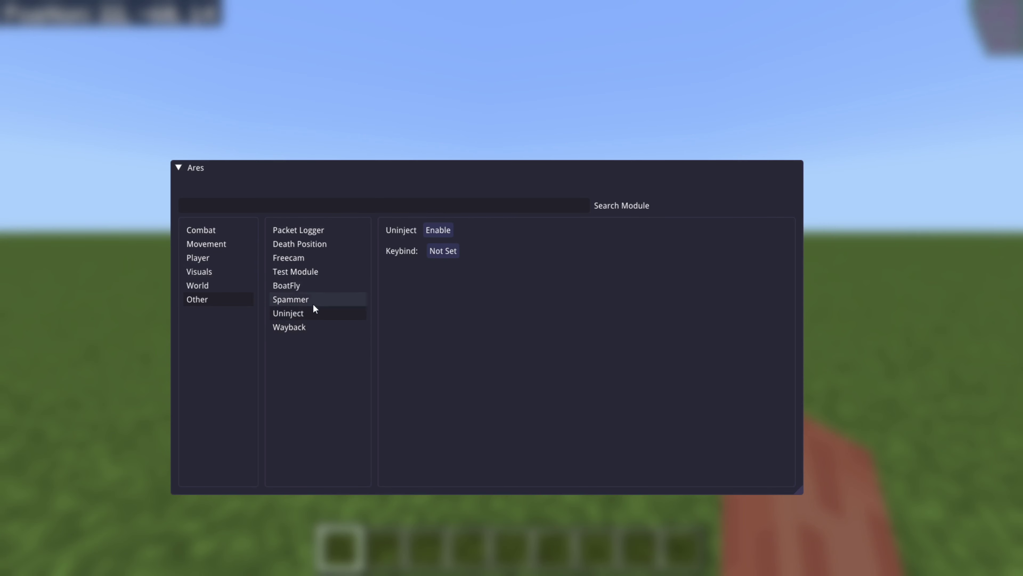
{"action": "left_click", "coordinate": [314, 299]}
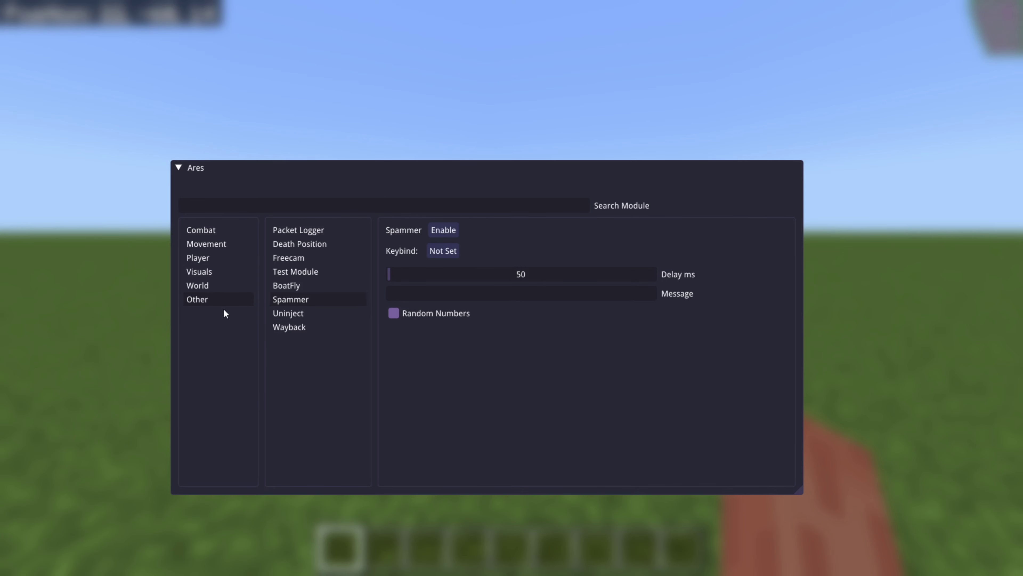
{"action": "left_click", "coordinate": [290, 316]}
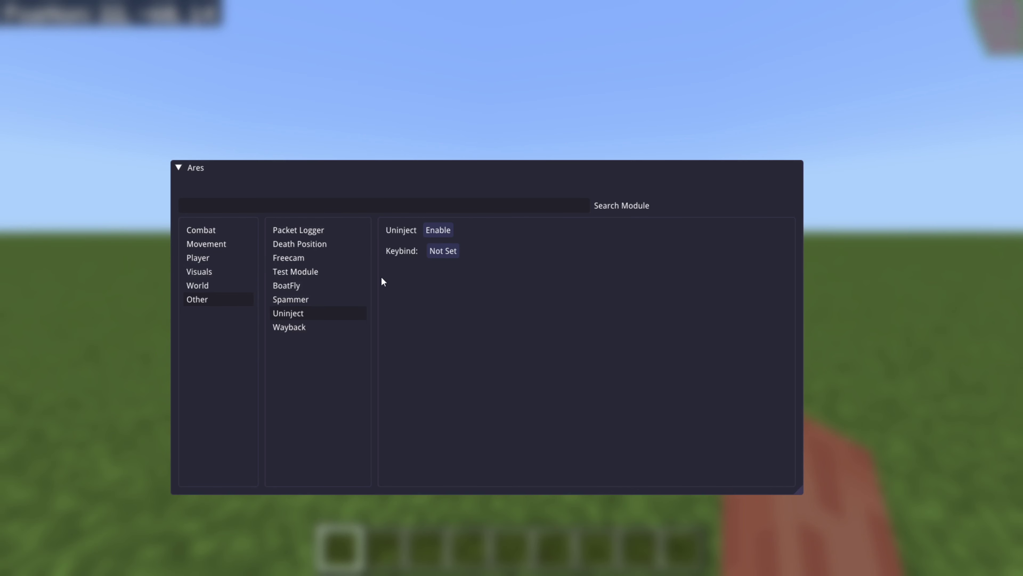
Step: Search 'kill' to find Killaura, and review Boost Hit, Hitbox, Triggerbot and TPAura
{"action": "left_click", "coordinate": [227, 230]}
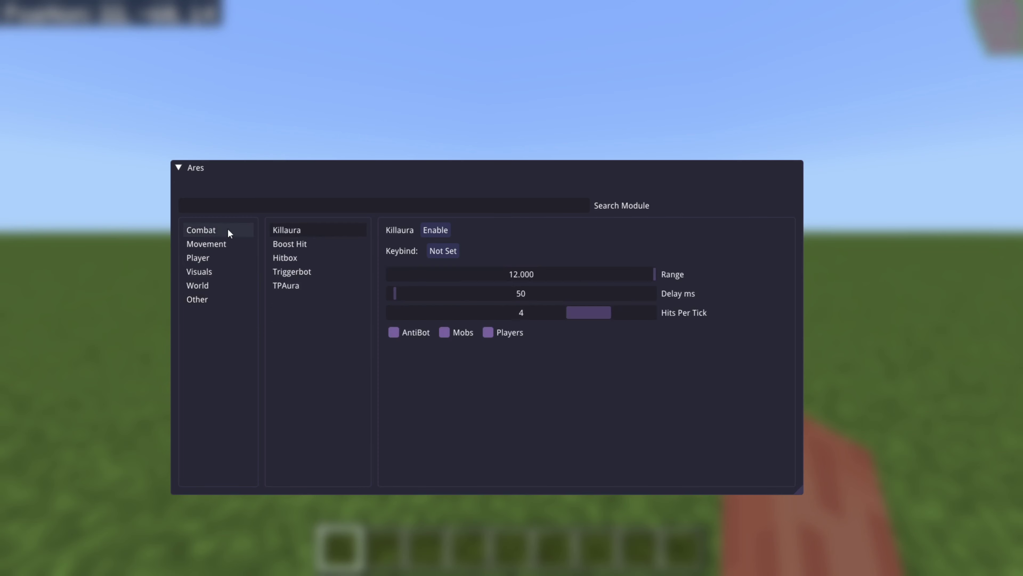
{"action": "left_click", "coordinate": [301, 244]}
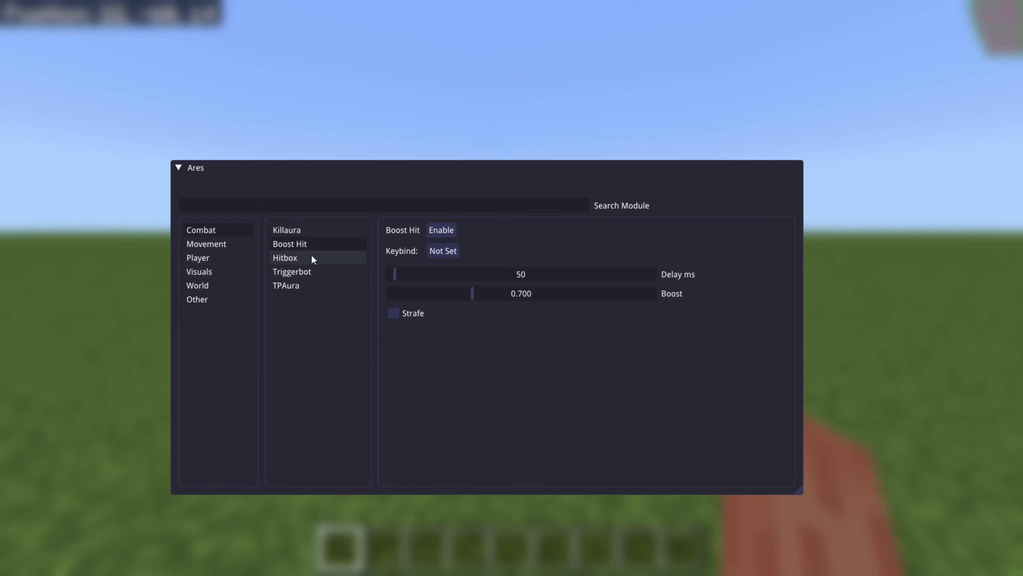
{"action": "left_click", "coordinate": [311, 256]}
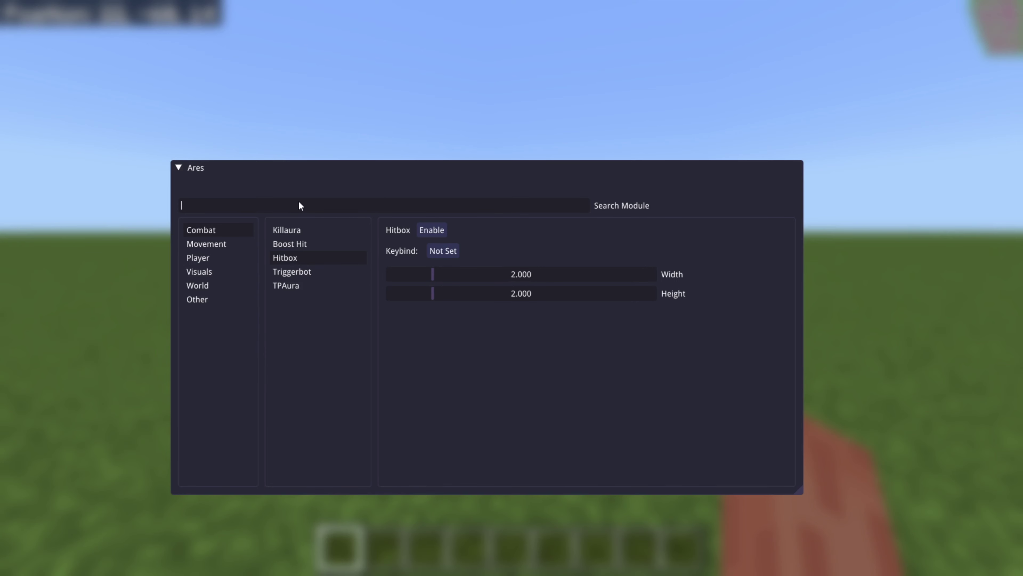
{"action": "type", "text": "kill"}
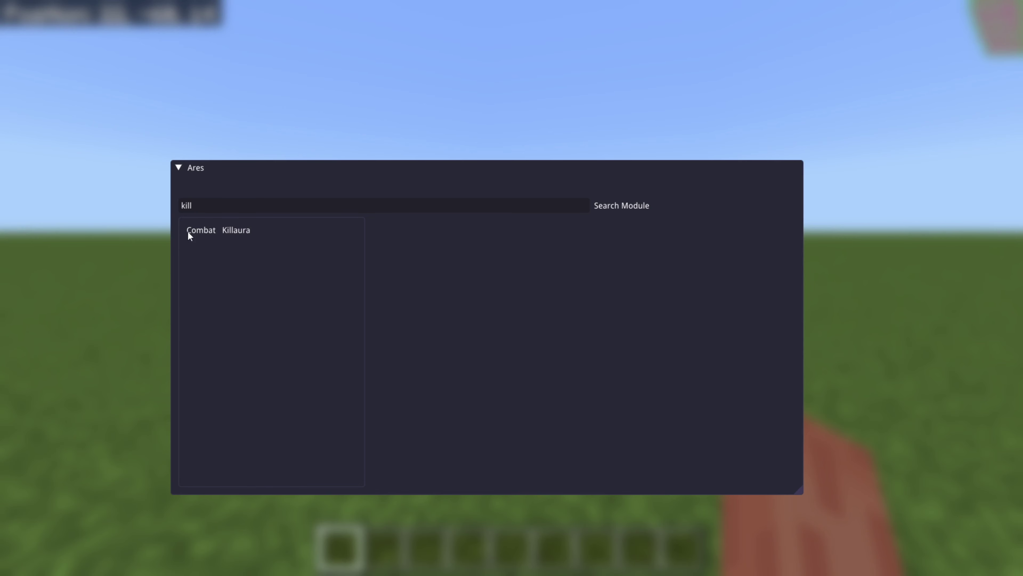
{"action": "left_click", "coordinate": [252, 230]}
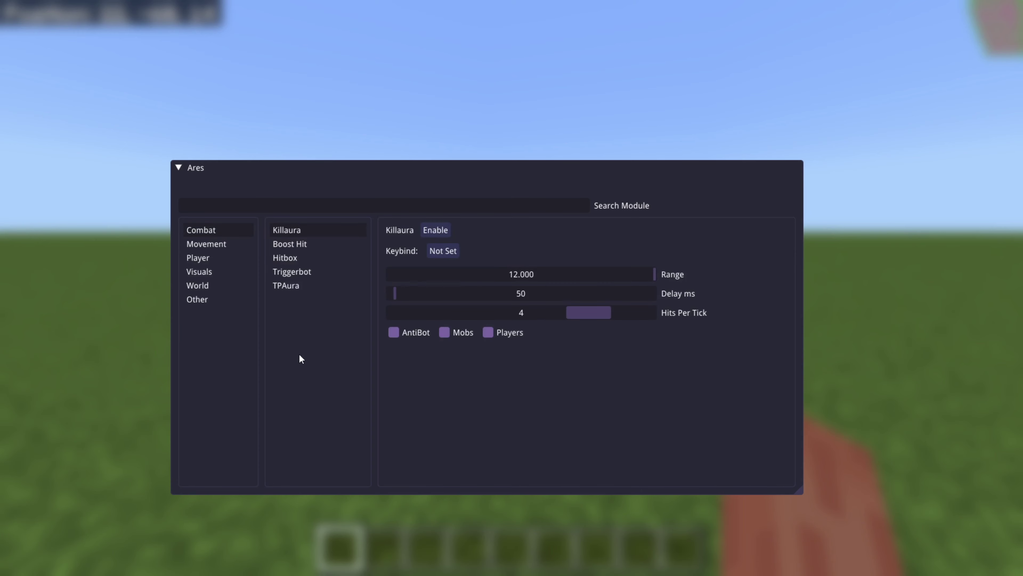
{"action": "left_click", "coordinate": [306, 243]}
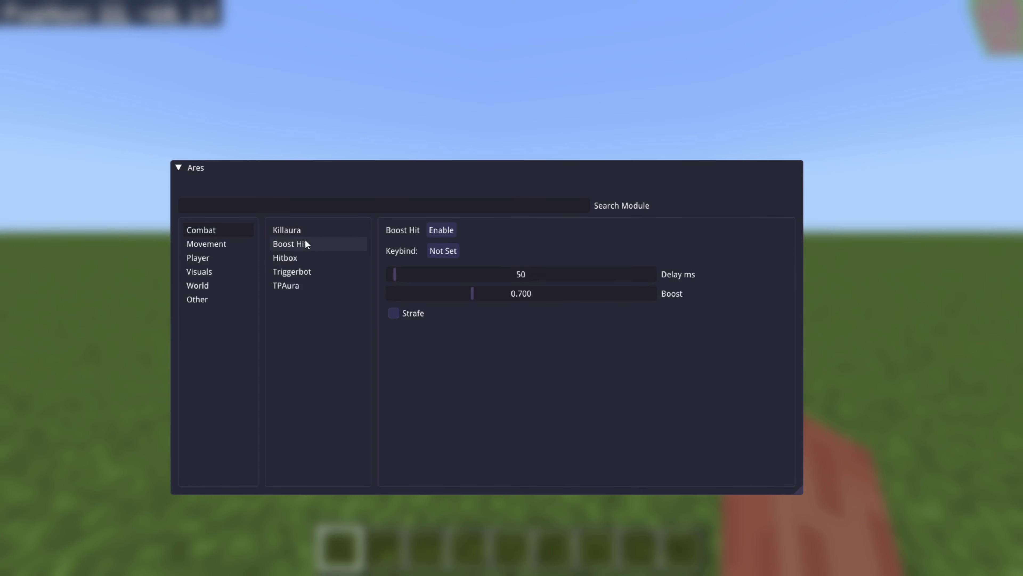
{"action": "left_click", "coordinate": [306, 256]}
{"action": "left_click", "coordinate": [309, 269]}
{"action": "left_click", "coordinate": [313, 285]}
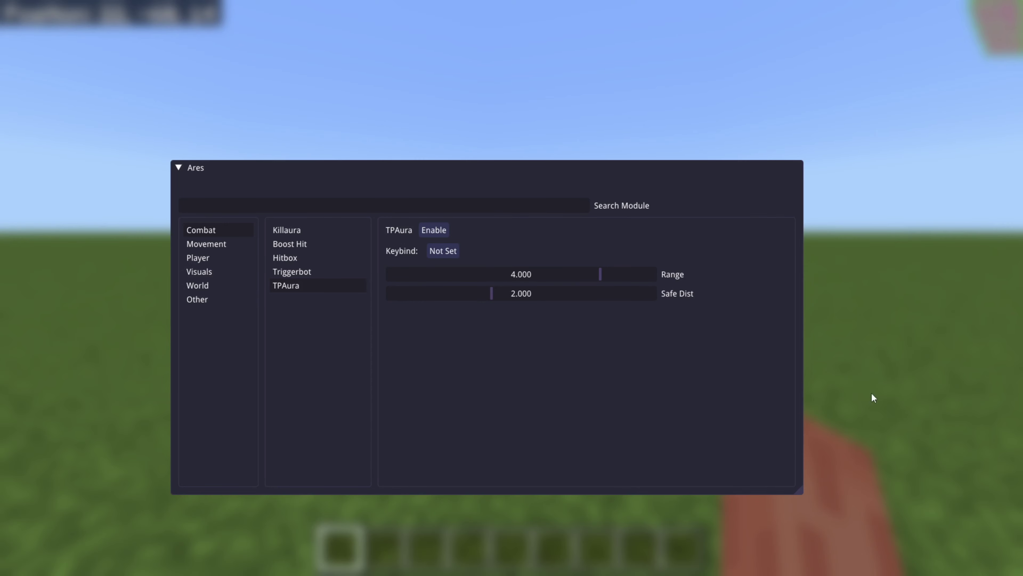
Step: Close the Ares menu and walk forward across the field in third-person view
{"action": "key", "text": "Insert"}
{"action": "key", "text": "w"}
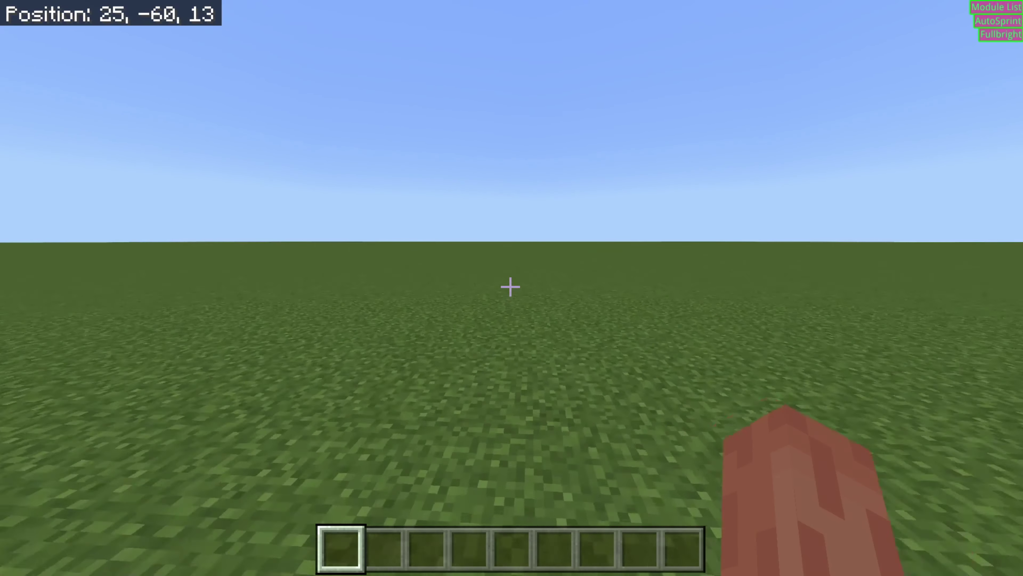
{"action": "key", "text": "F5"}
{"action": "key", "text": "F5"}
{"action": "key", "text": "w"}
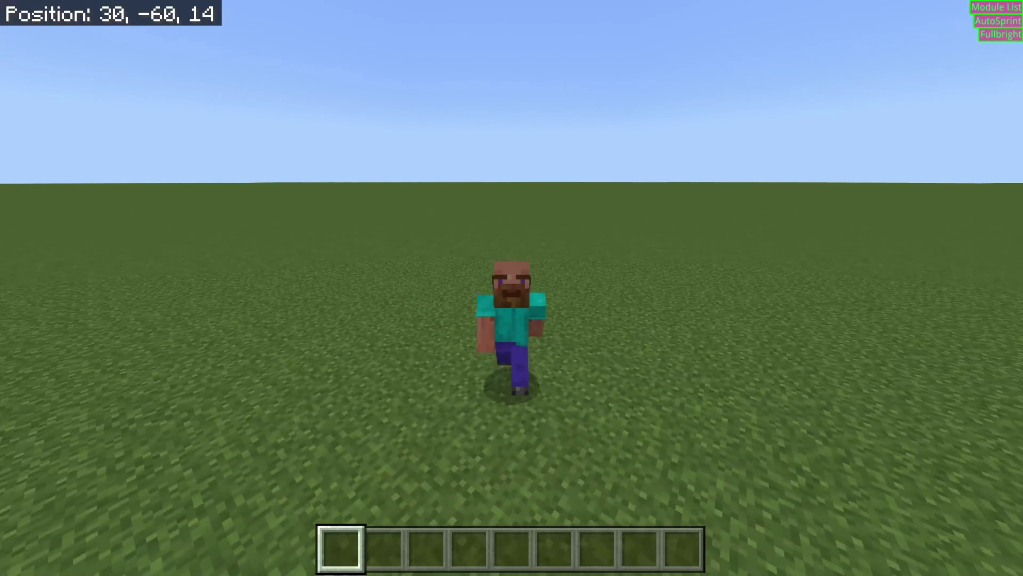
{"action": "key", "text": "w"}
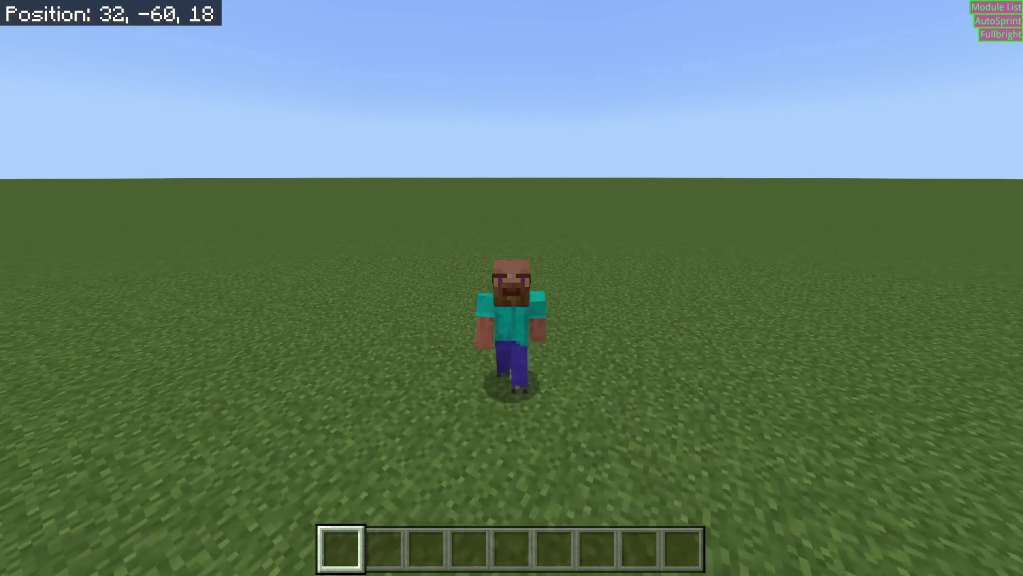